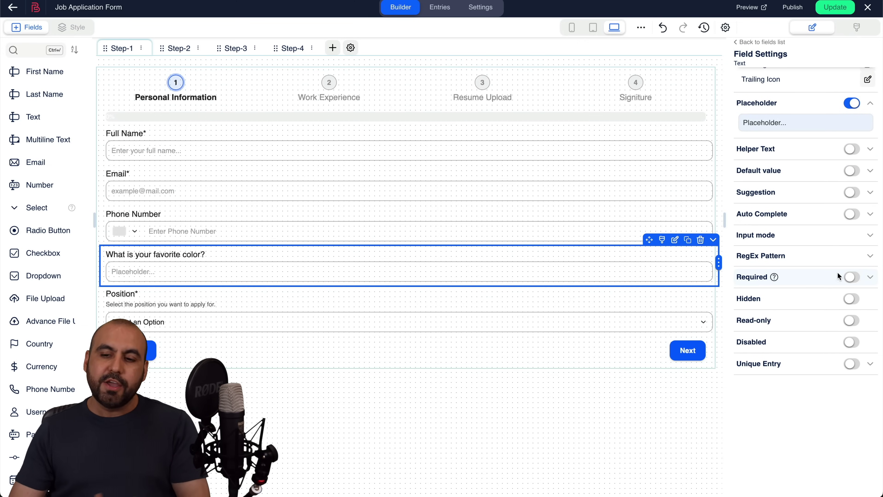
Keep the favorite-color question optional by toggling Required on and then off again.
left_click(851, 278)
left_click(851, 277)
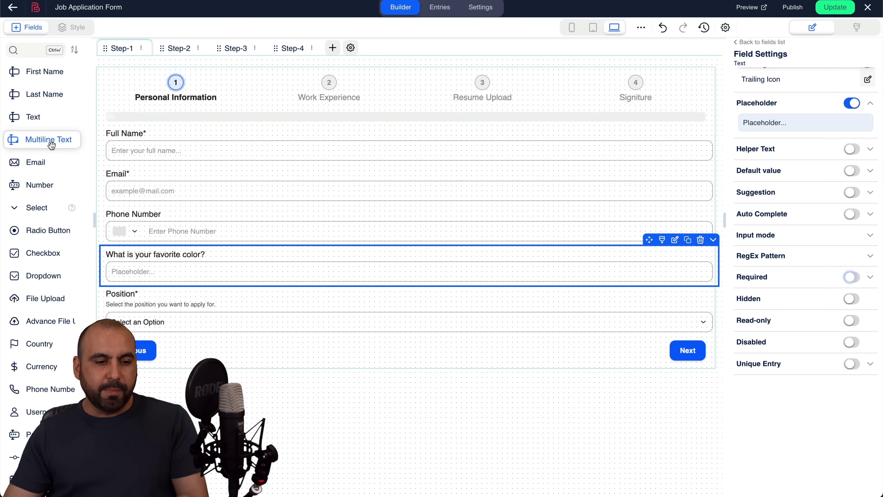
Drop a Signature field below the favorite-color question and select it to show its Field Settings.
scroll(52, 216, "down", 3)
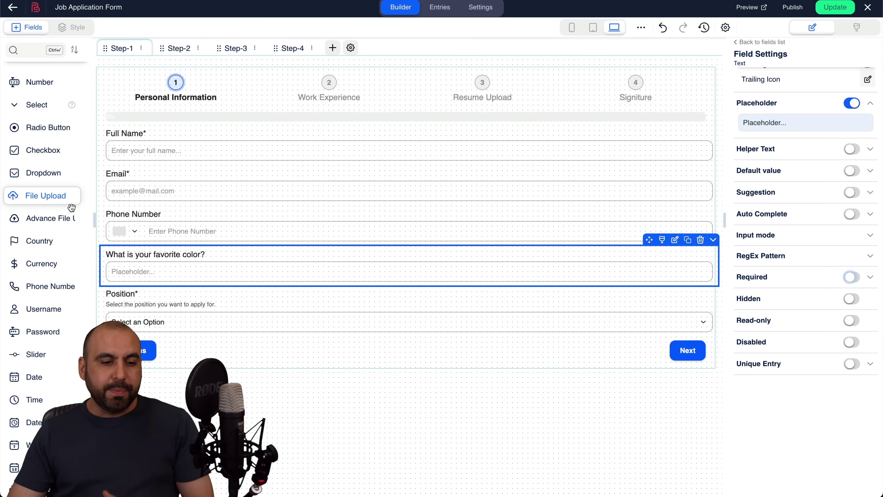
scroll(68, 226, "down", 3)
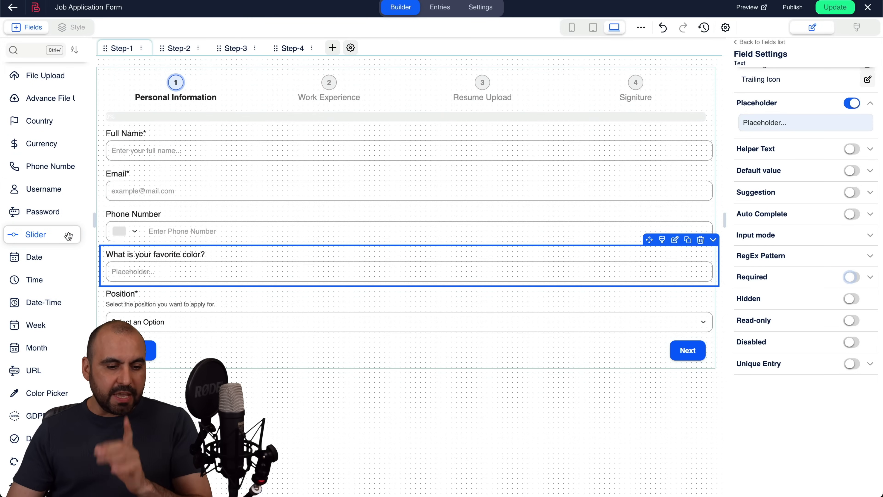
scroll(68, 236, "down", 6)
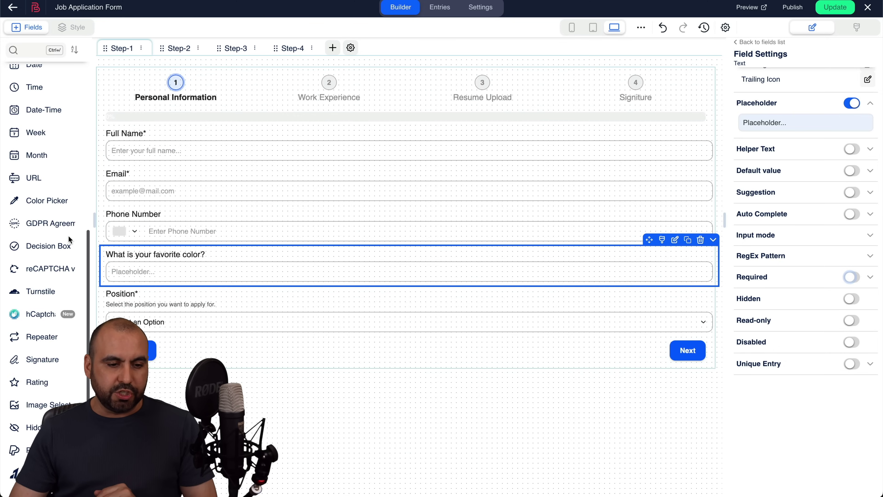
scroll(68, 235, "down", 2)
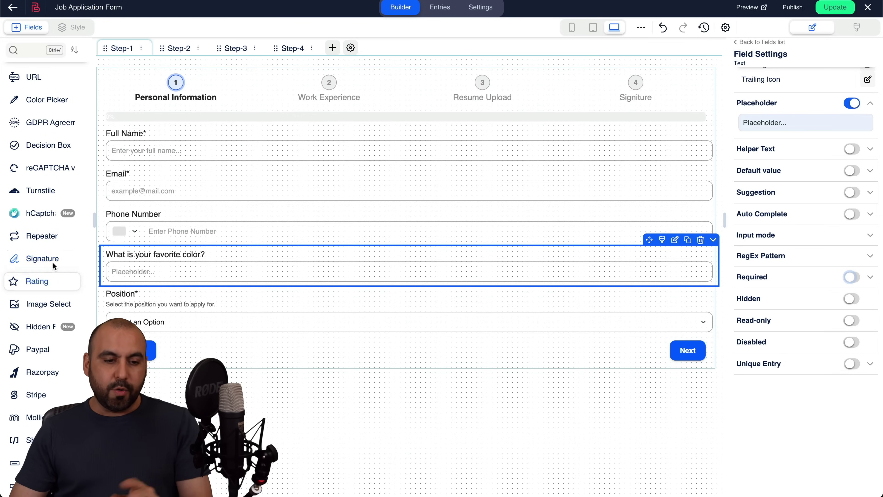
mouse_move(41, 259)
left_mouse_down()
mouse_move(304, 299)
mouse_move(306, 324)
left_mouse_up()
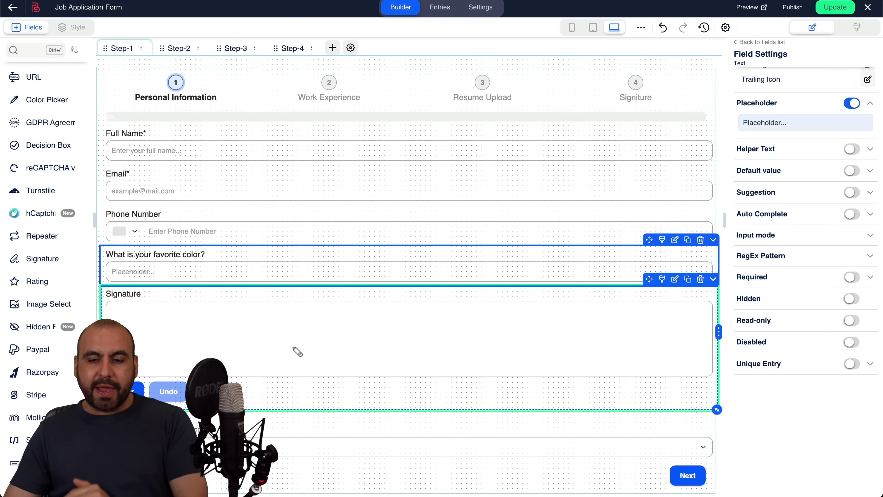
left_click(401, 347)
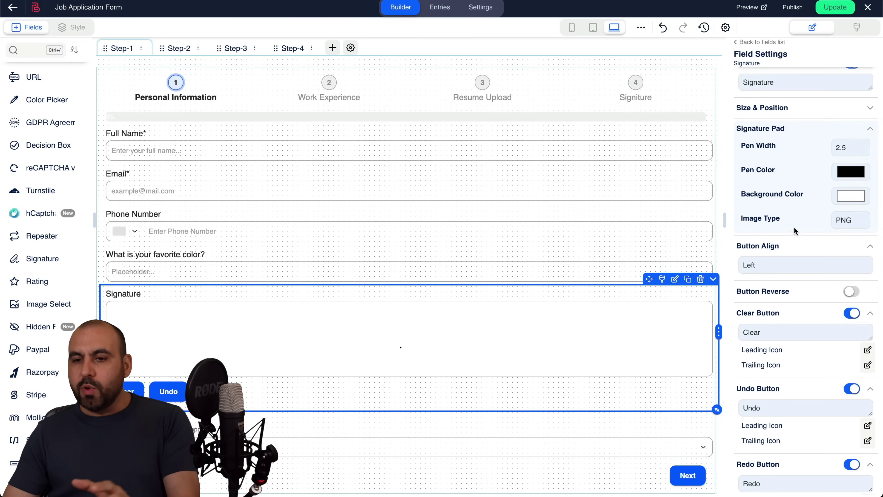
scroll(794, 227, "up", 4)
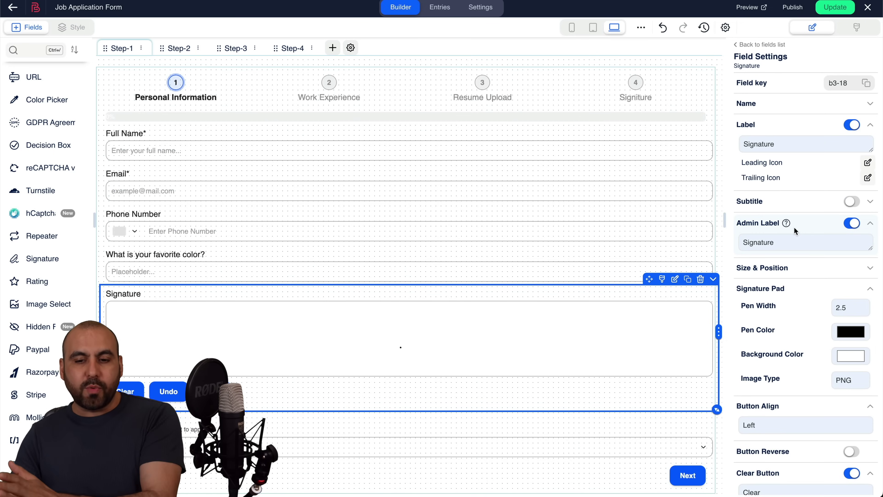
left_click(677, 283)
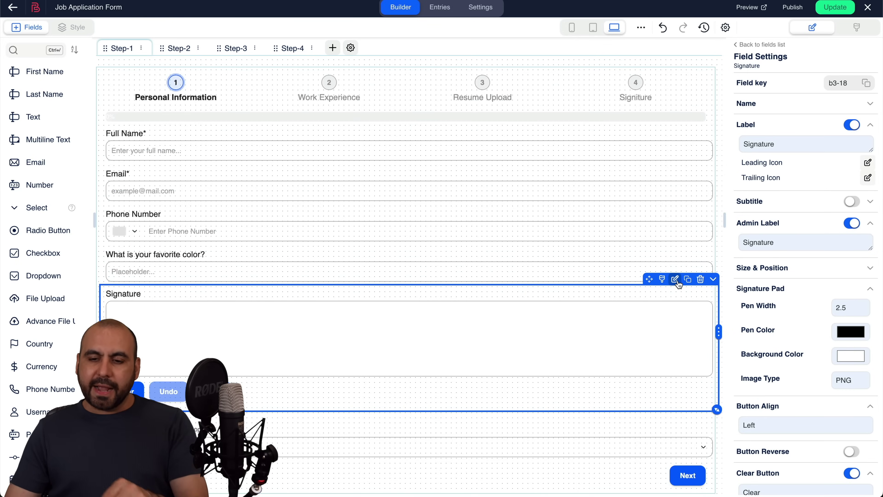
Switch on Required for the Signature field so it shows an asterisk and 'This field is required'.
left_click(661, 278)
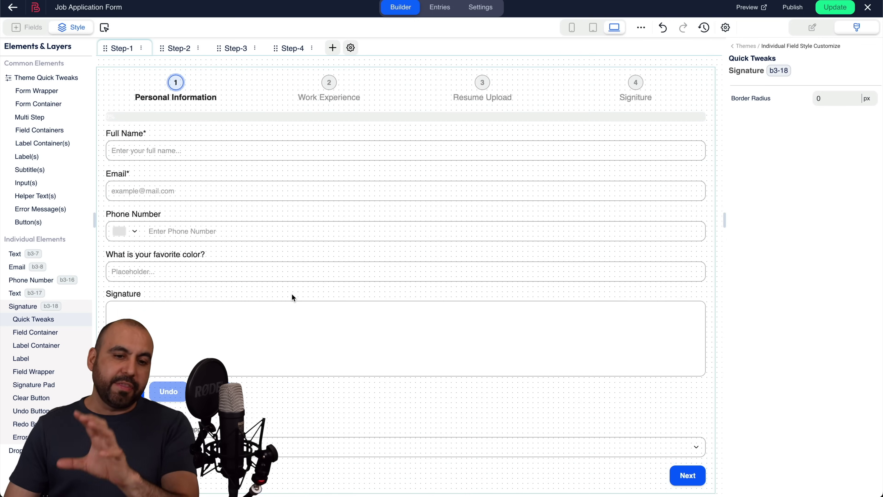
left_click(21, 28)
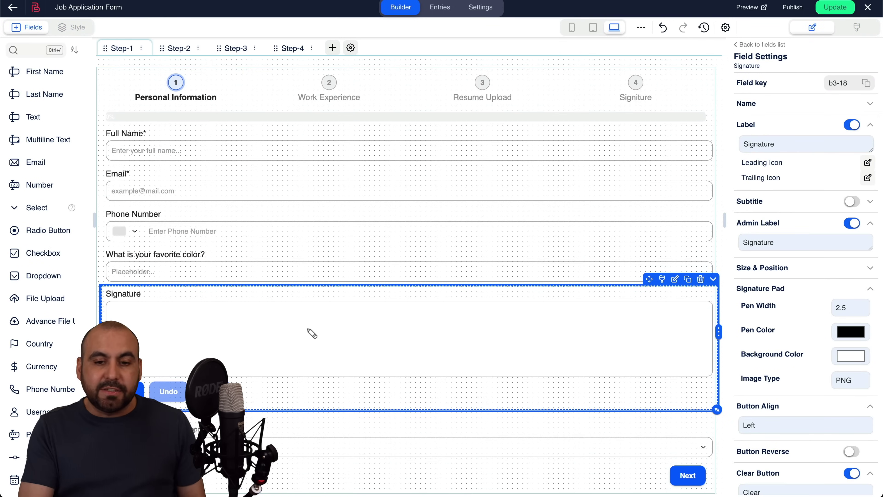
scroll(723, 282, "down", 5)
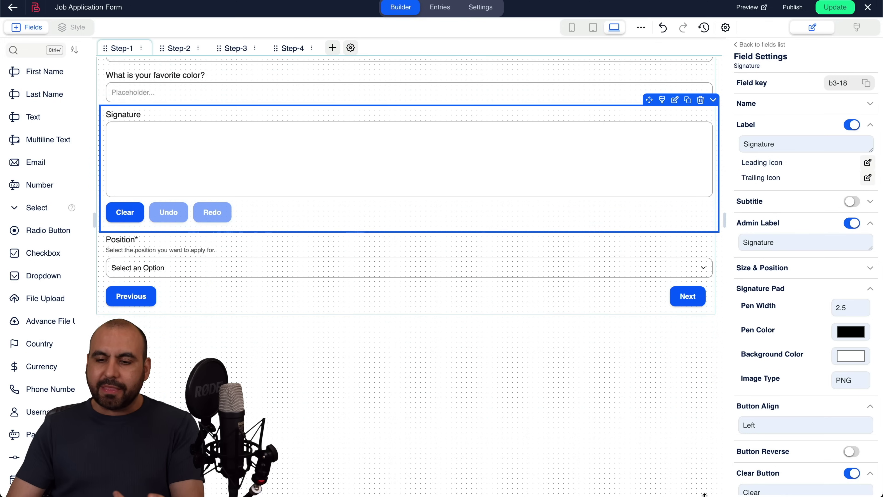
scroll(806, 386, "down", 10)
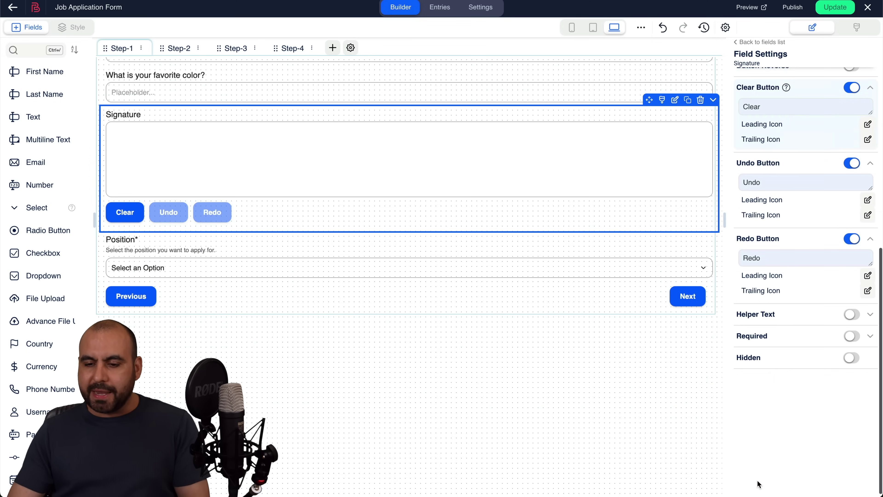
left_click(851, 335)
scroll(558, 388, "up", 1)
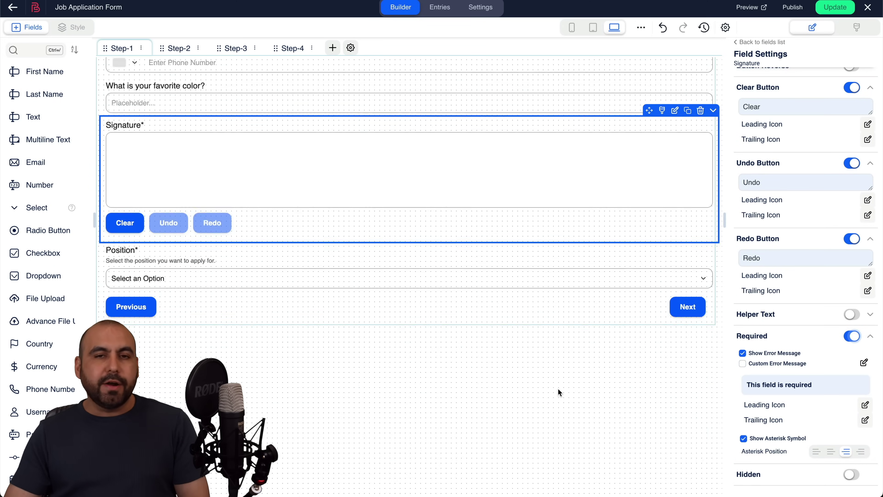
scroll(557, 392, "up", 5)
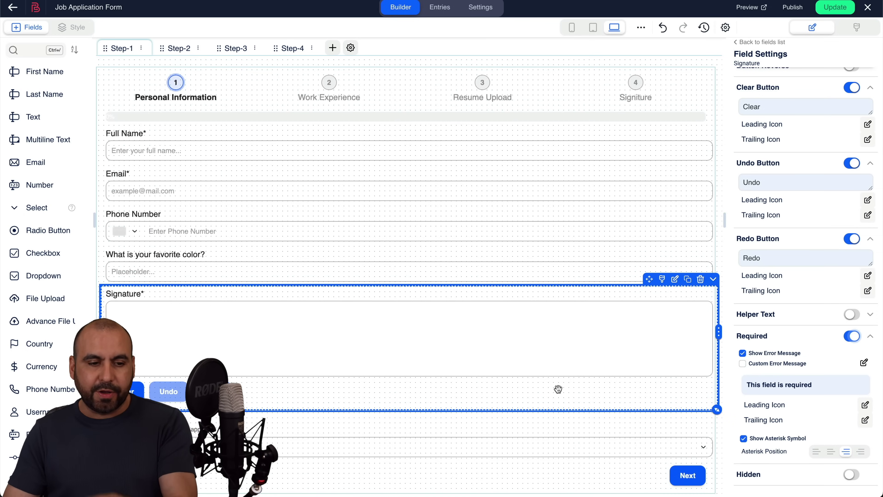
scroll(55, 370, "down", 10)
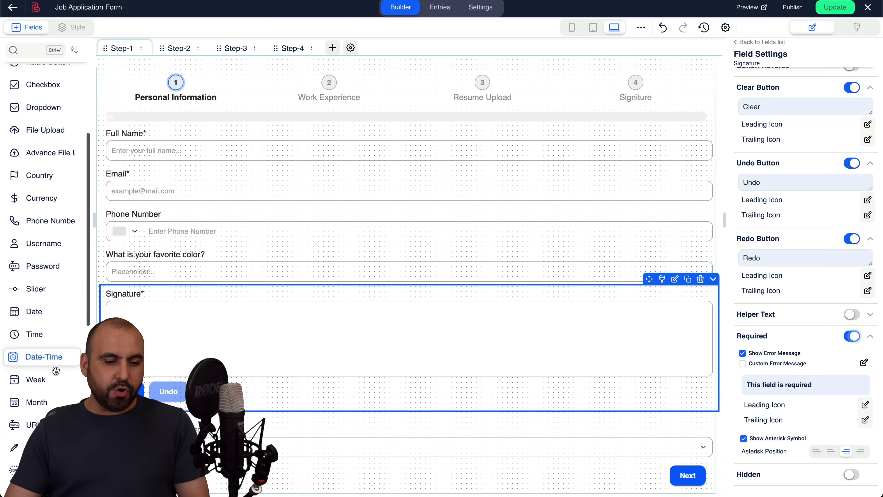
scroll(56, 370, "down", 1)
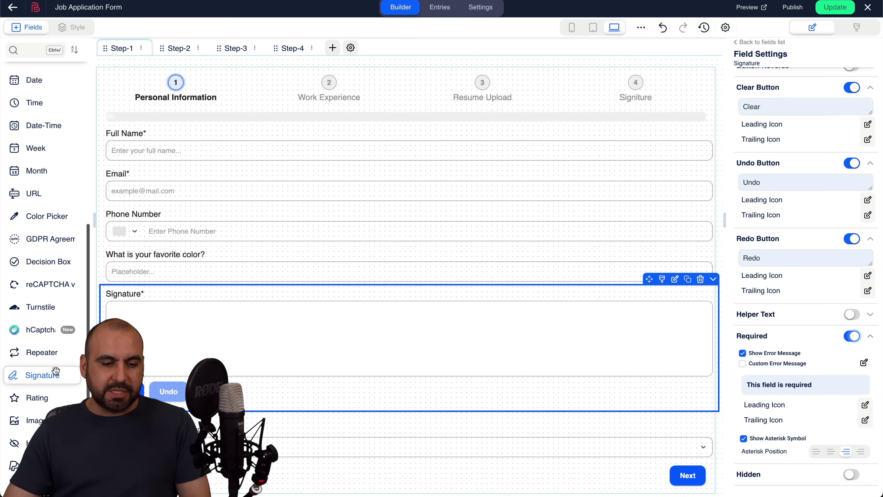
Add a Repeater above Signature labelled 'Favorite Colors?' and put a Text field inside it.
mouse_move(25, 339)
left_mouse_down()
mouse_move(325, 289)
mouse_move(273, 283)
left_mouse_up()
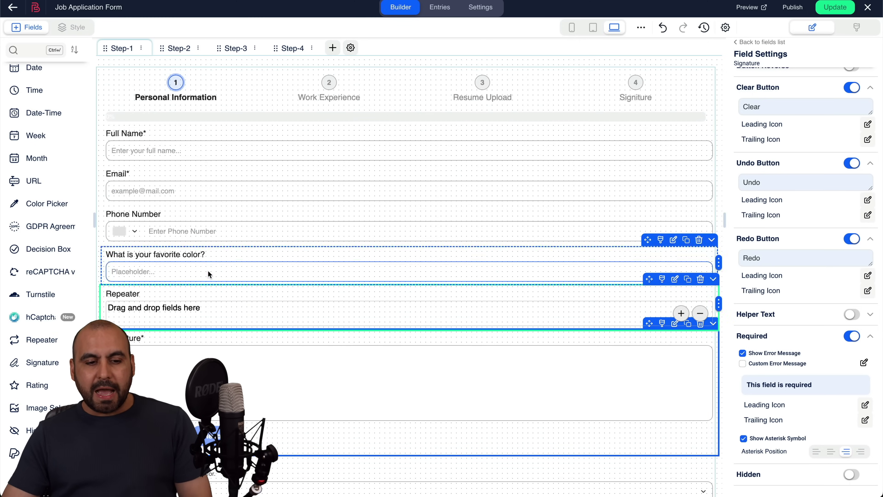
left_click(154, 288)
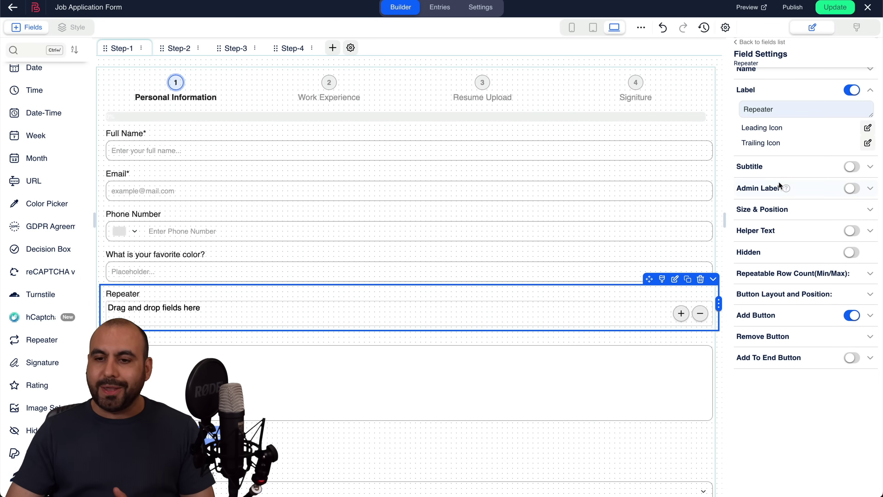
scroll(779, 181, "up", 2)
double_click(771, 143)
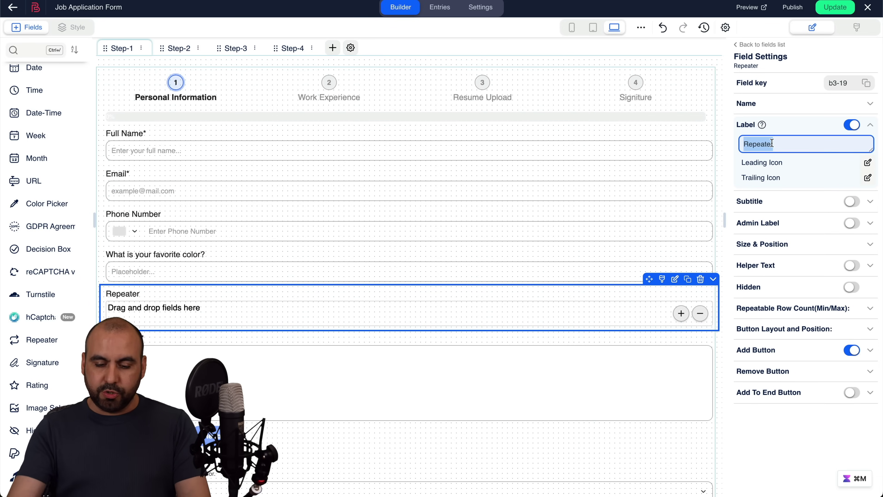
type("Favorite Colors?")
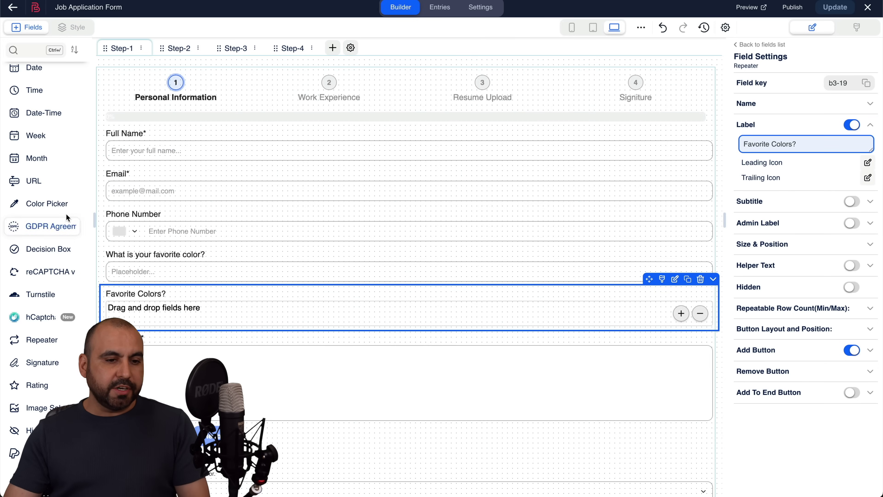
scroll(65, 211, "up", 10)
left_click_drag(51, 124, 241, 307)
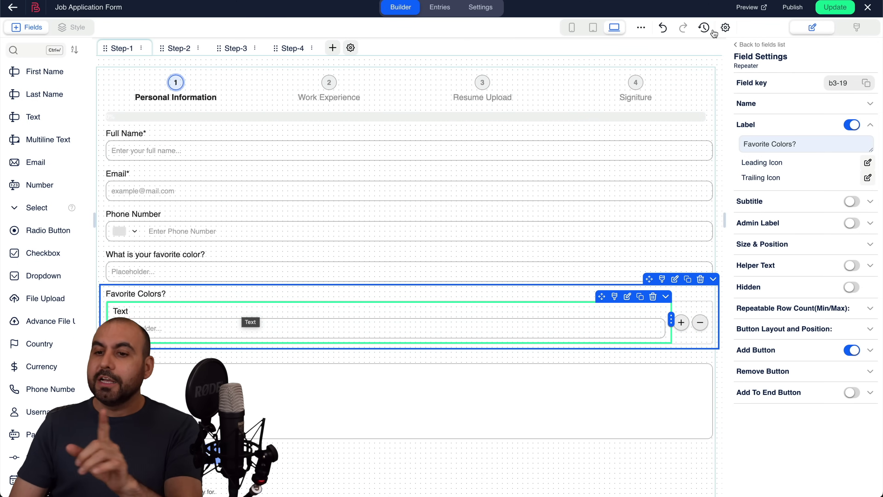
Save the form, preview it, and enter Blue in the Favorite Colors repeater.
left_click(821, 8)
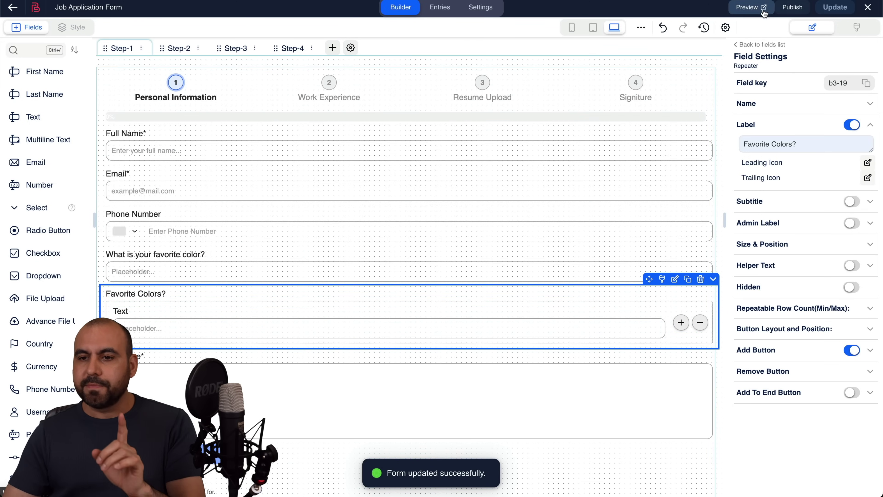
left_click(742, 7)
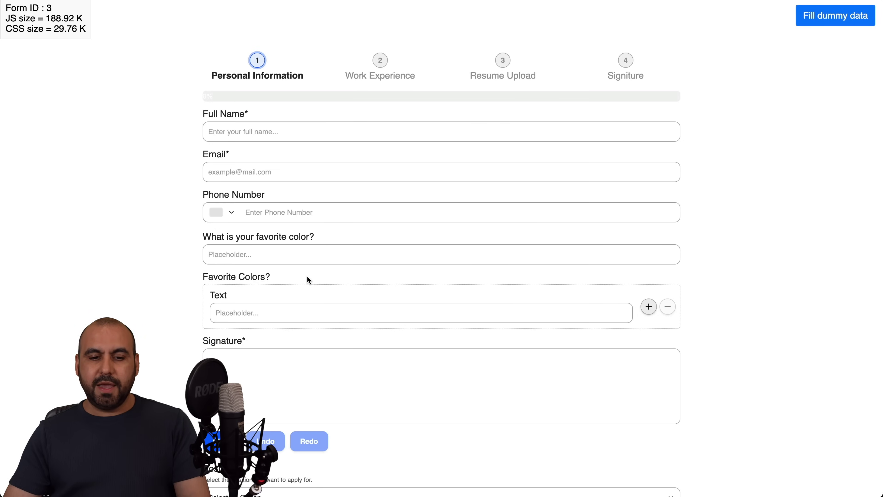
left_click(244, 309)
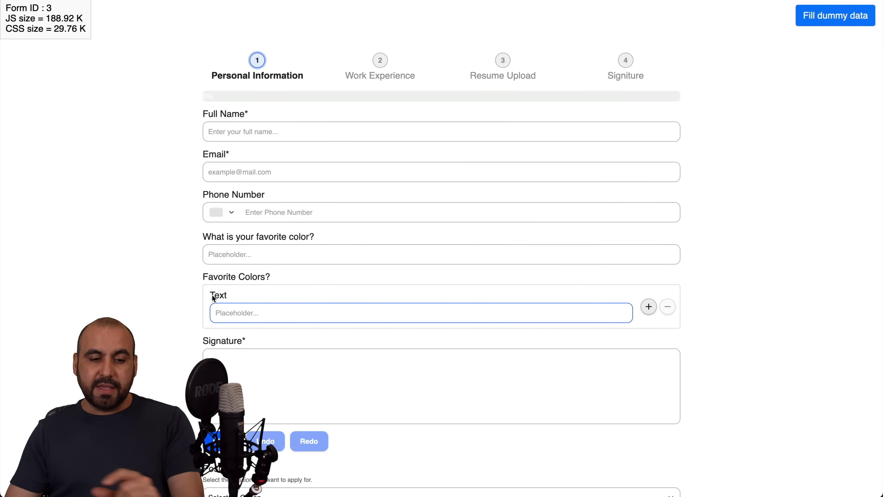
left_click(254, 314)
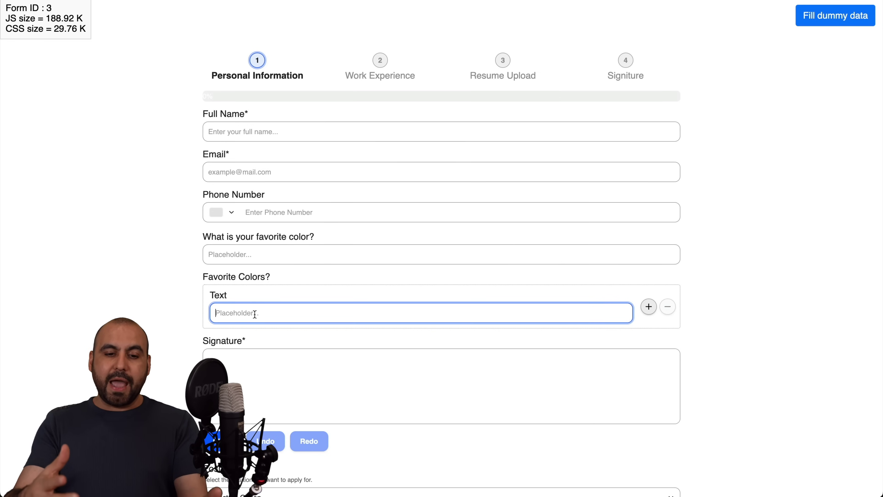
type("Blue")
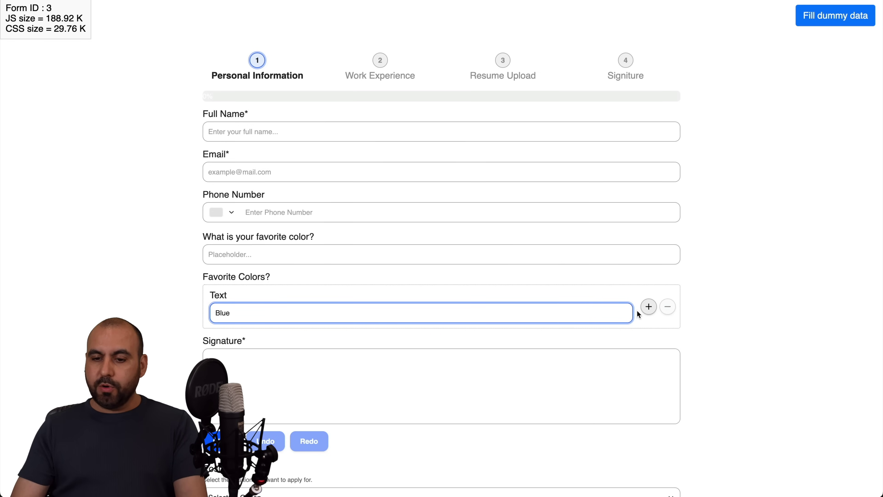
Add a Red row and a third empty row, then remove both extra rows.
left_click(647, 307)
left_click(319, 352)
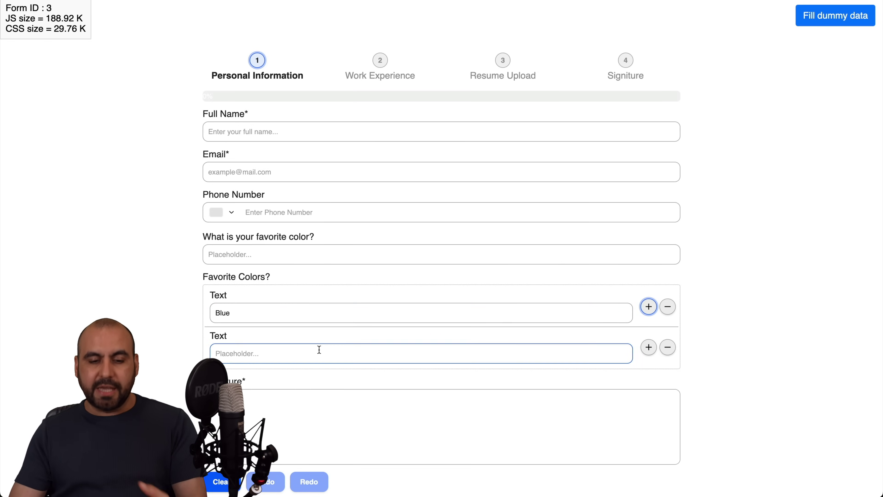
type("Red")
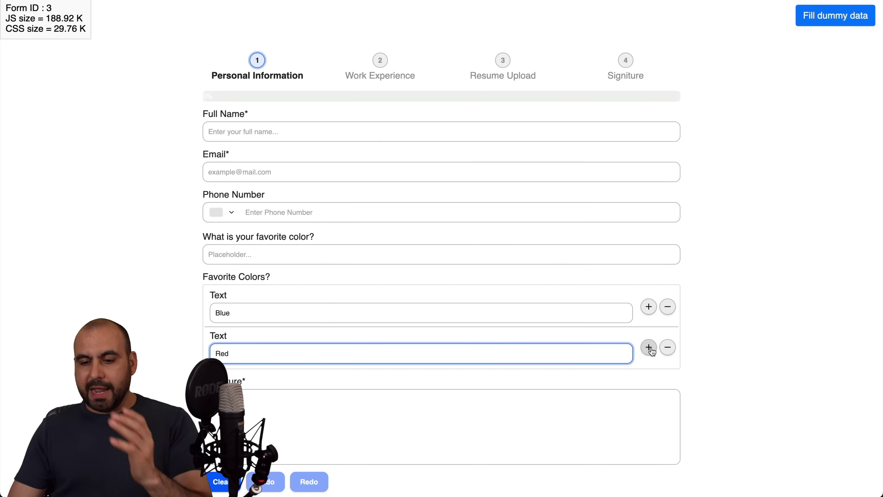
left_click(649, 347)
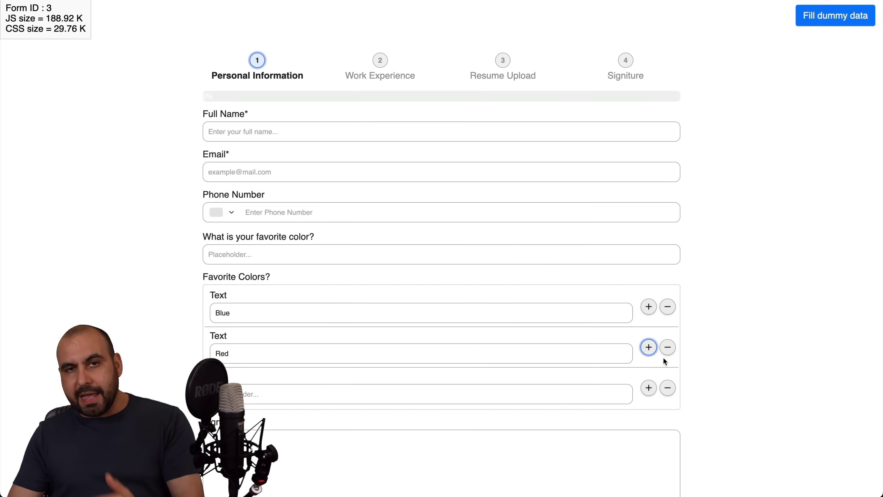
left_click(668, 387)
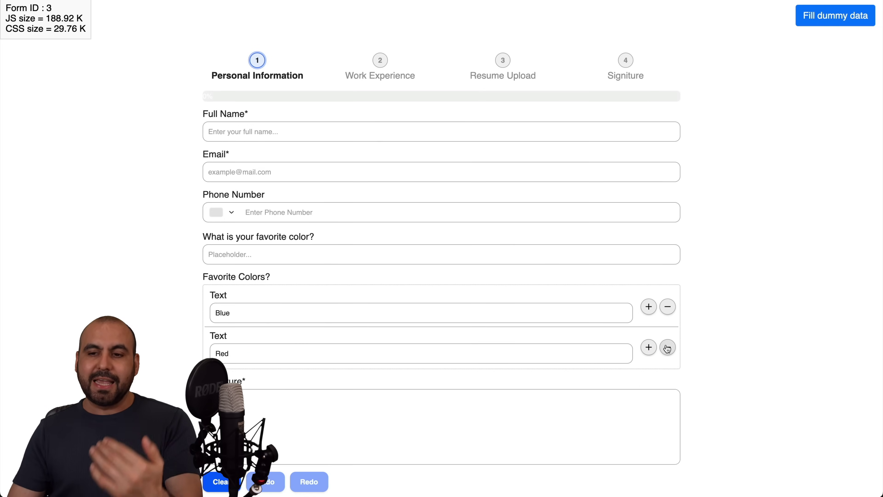
left_click(668, 348)
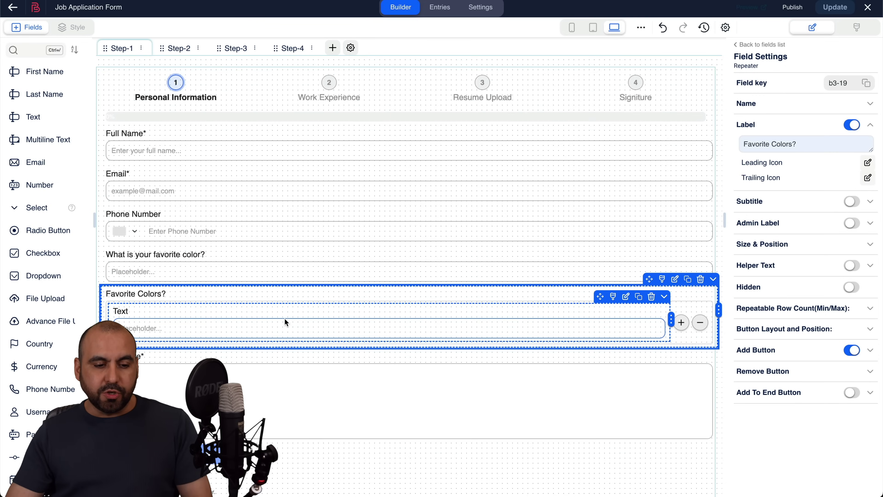
Deselect the repeater and filter the Fields list with the search term 'file'.
key("ctrl+/")
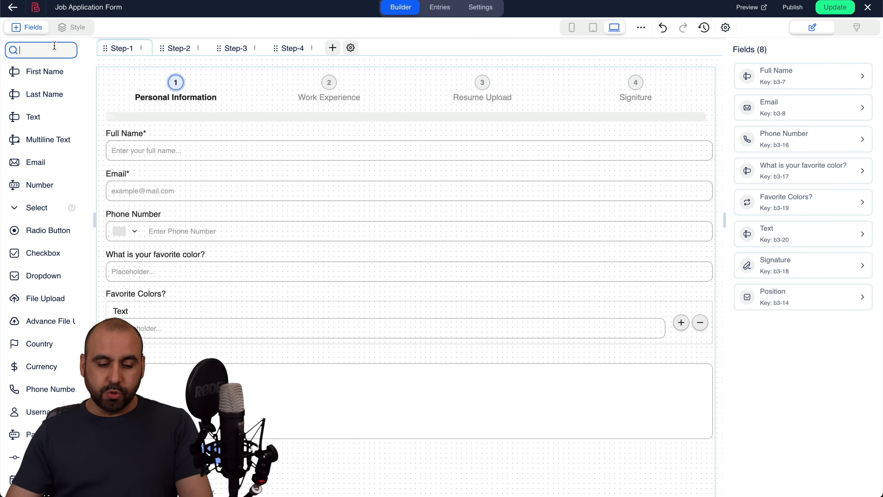
type("file")
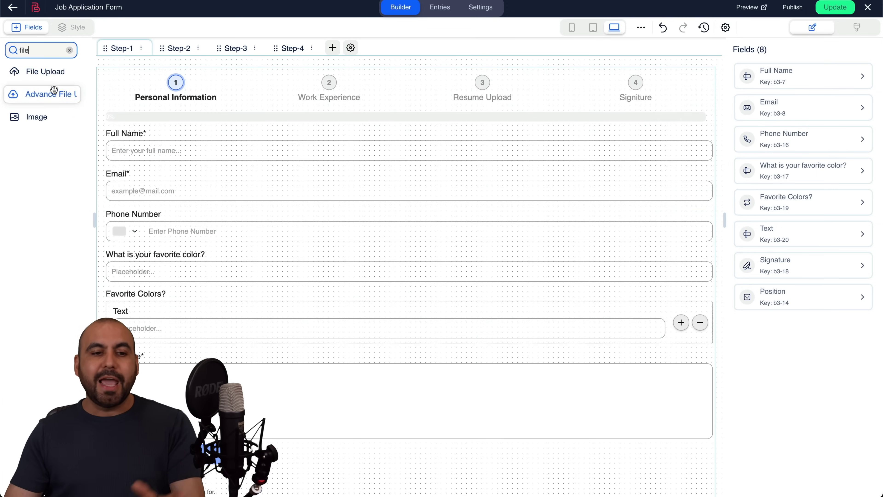
Place an Advance File Upload field below Phone Number and scroll through its Field Settings.
left_click(33, 98)
left_click_drag(39, 97, 219, 252)
left_click(568, 256)
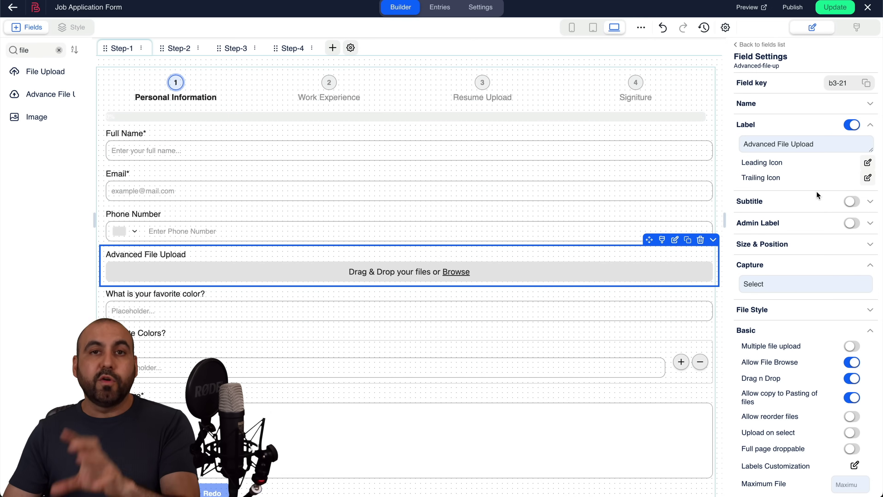
scroll(816, 191, "down", 1)
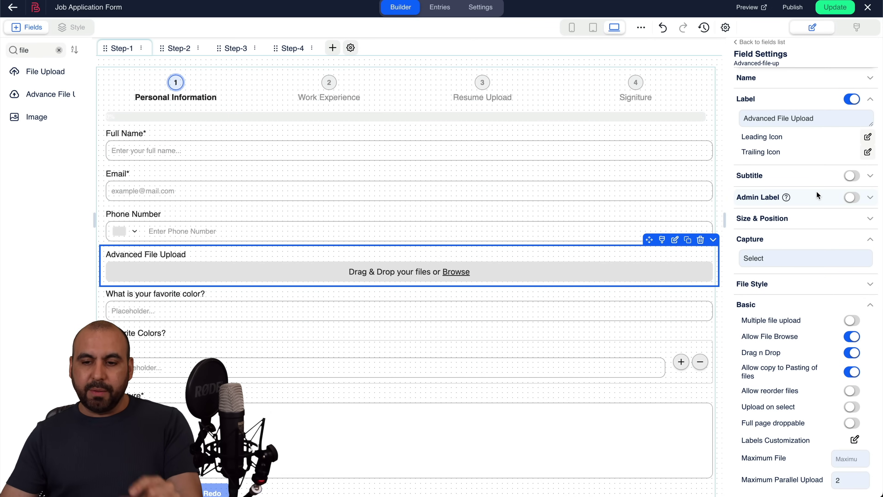
scroll(816, 191, "down", 9)
scroll(816, 191, "down", 1)
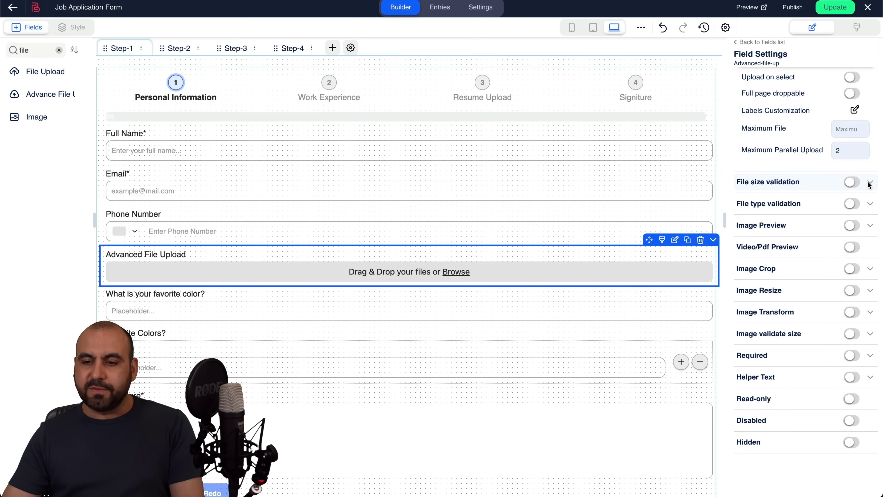
Try file size validation with a 1 MB minimum, then switch it back off.
left_click(852, 182)
left_click(747, 198)
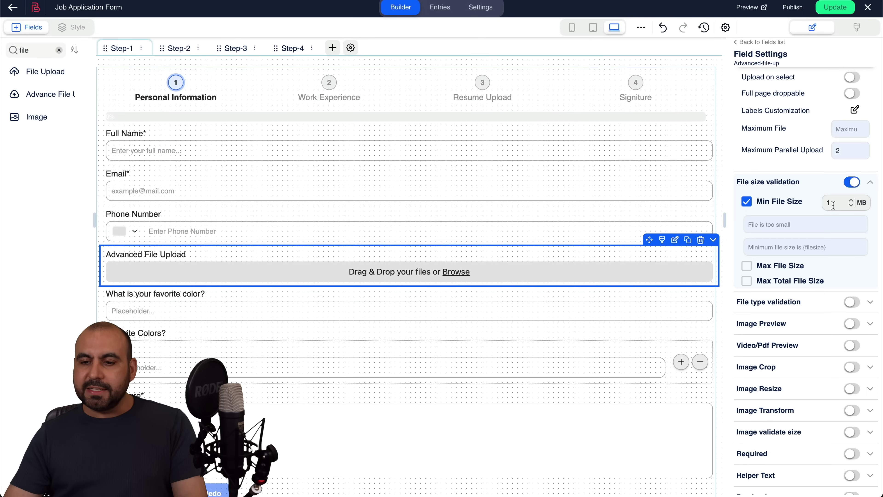
left_click(835, 203)
left_click(814, 194)
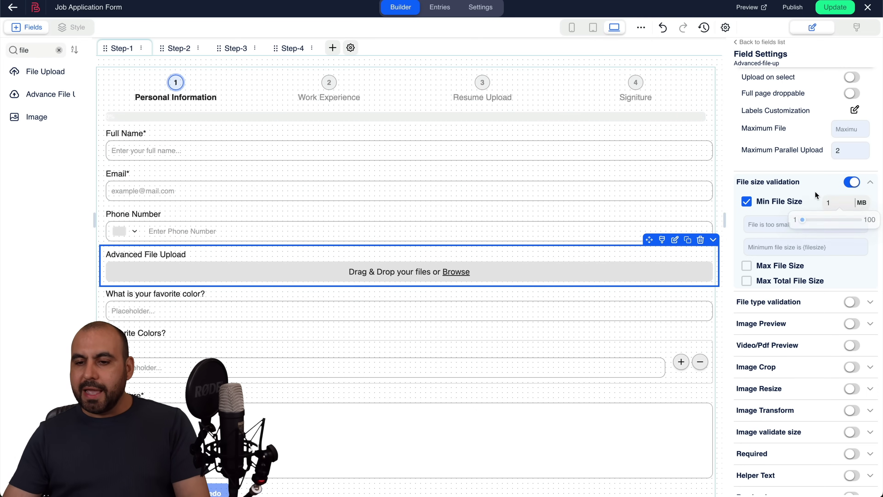
left_click(855, 183)
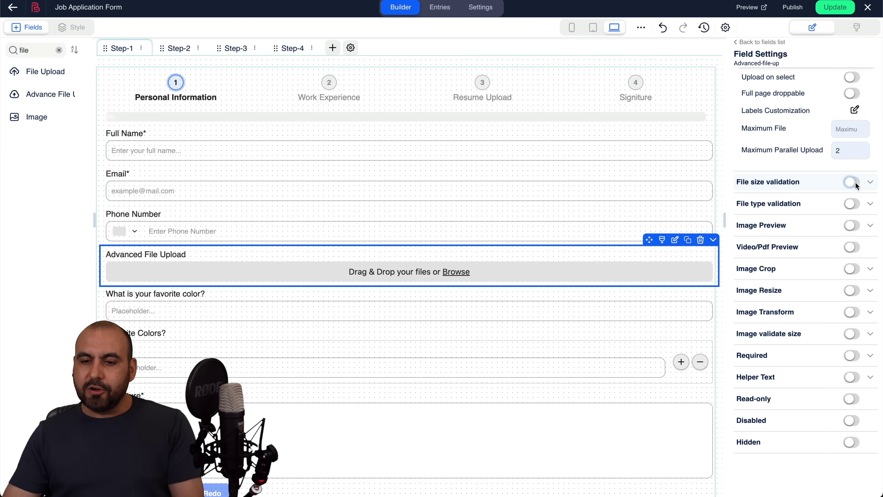
Turn on file type validation and look through the Select File Type list.
left_click(853, 203)
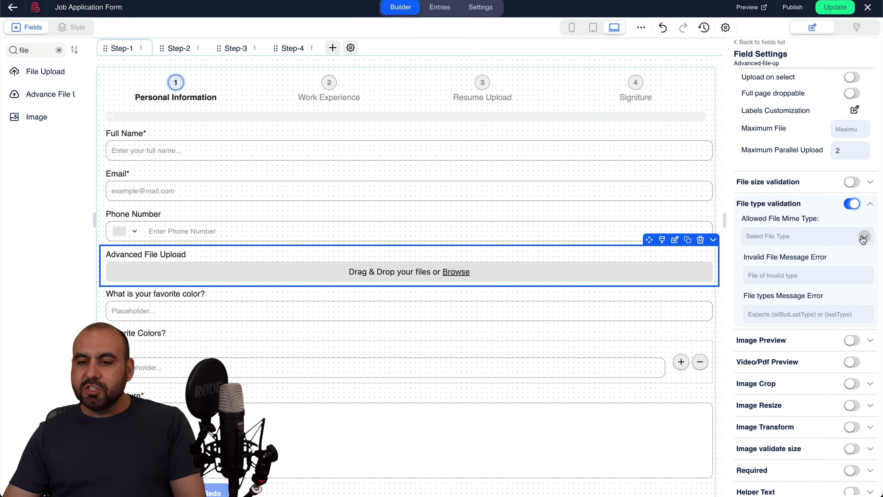
left_click(863, 238)
scroll(833, 282, "down", 5)
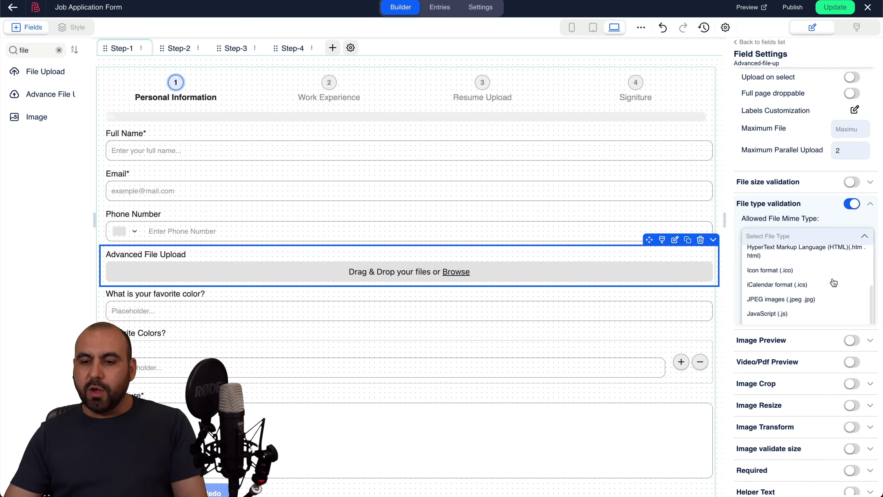
left_click(869, 205)
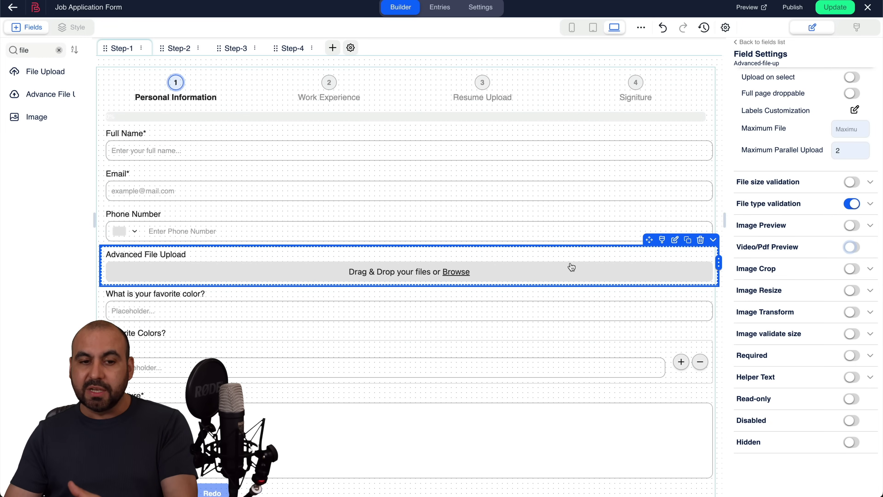
Search the field types for 'payp' and 'stripe', then clear the search to list all fields.
left_click(58, 51)
left_click(32, 52)
type("payp")
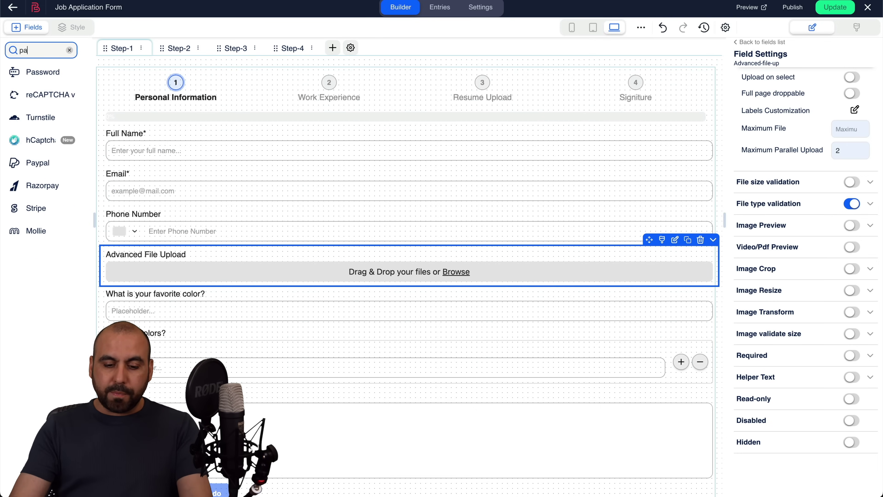
key("BackSpace")
key("BackSpace")
key("BackSpace")
key("BackSpace")
type("payp")
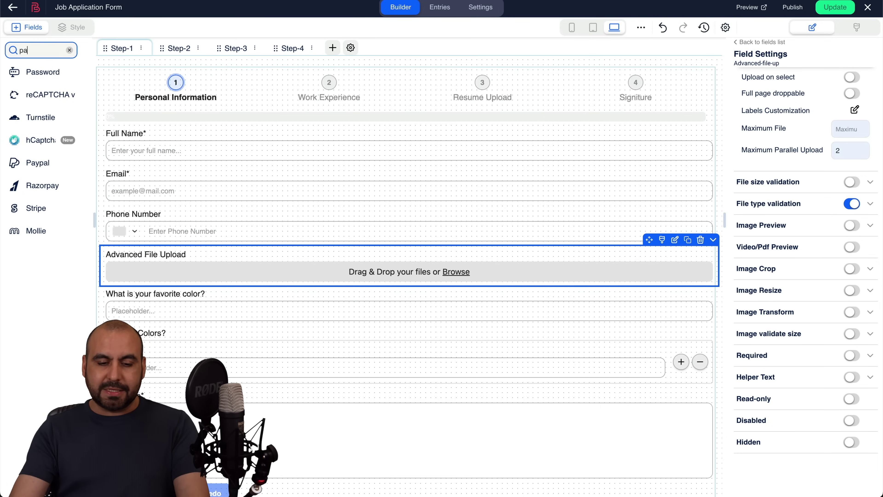
key("BackSpace")
key("BackSpace")
key("BackSpace")
key("BackSpace")
type("stip")
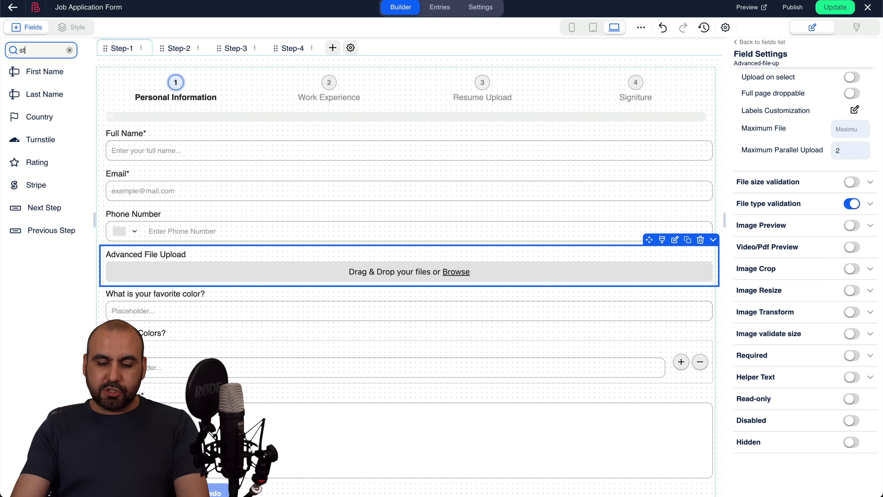
key("BackSpace")
key("BackSpace")
type("rip")
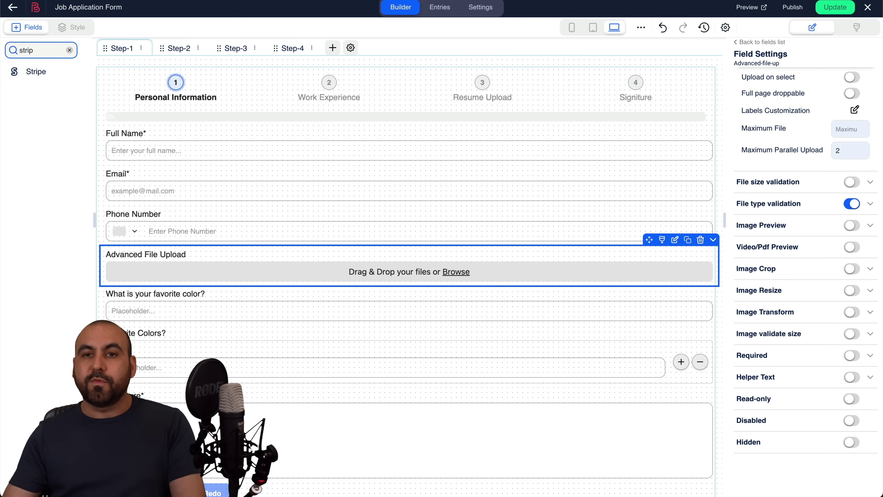
key("BackSpace")
key("BackSpace")
key("BackSpace")
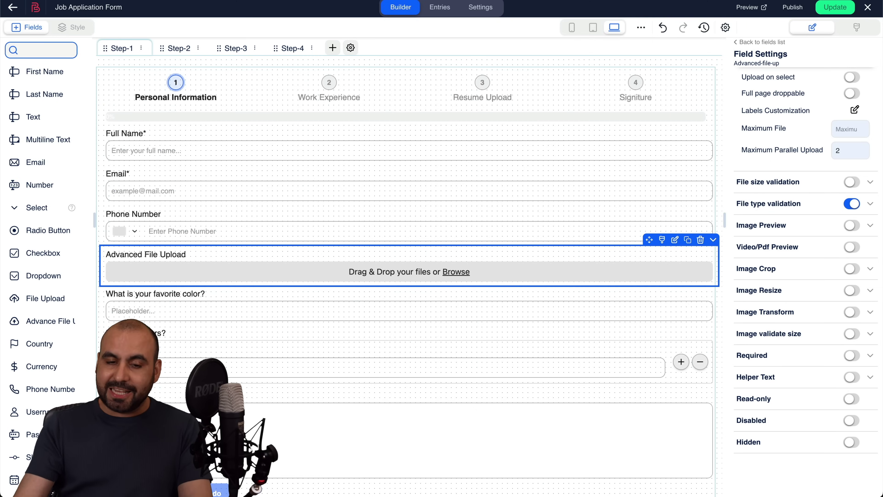